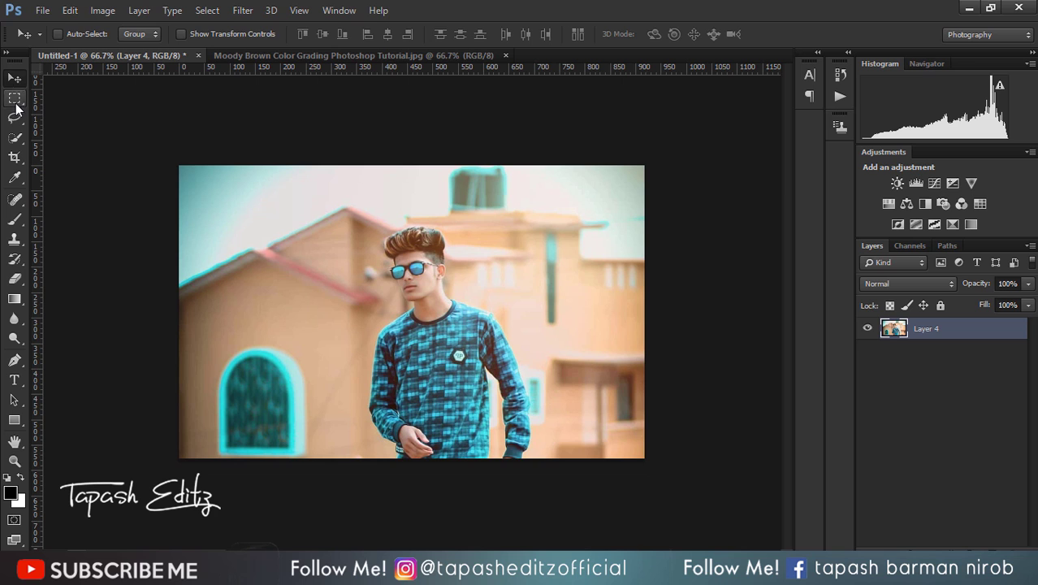
left_click(240, 11)
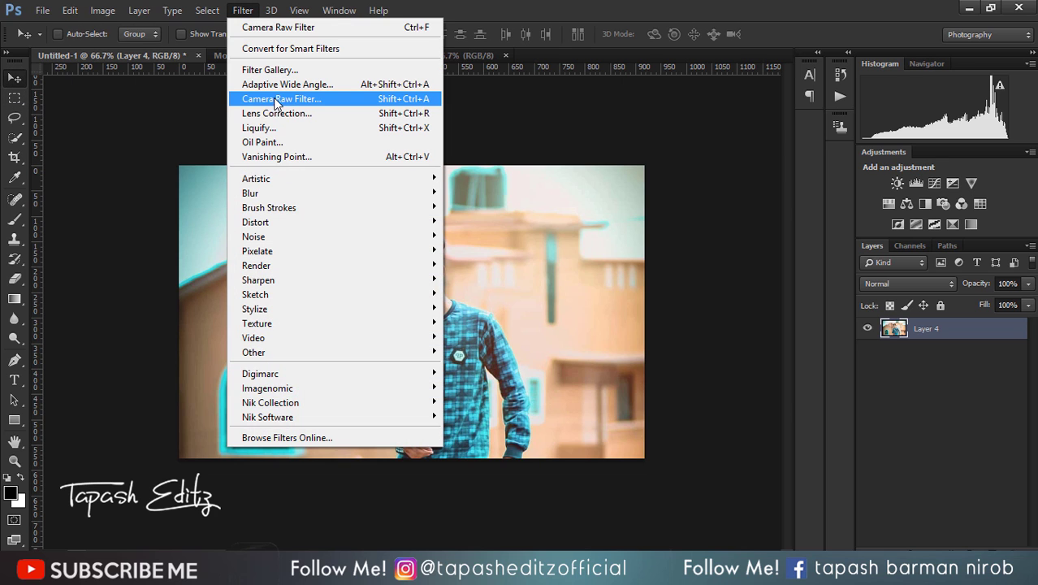
left_click(329, 99)
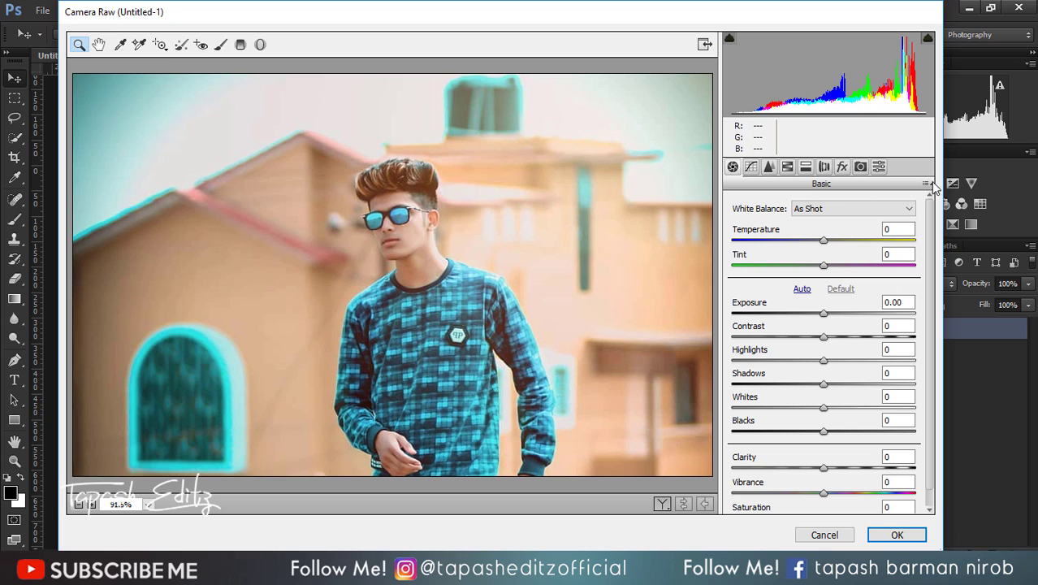
left_click(878, 166)
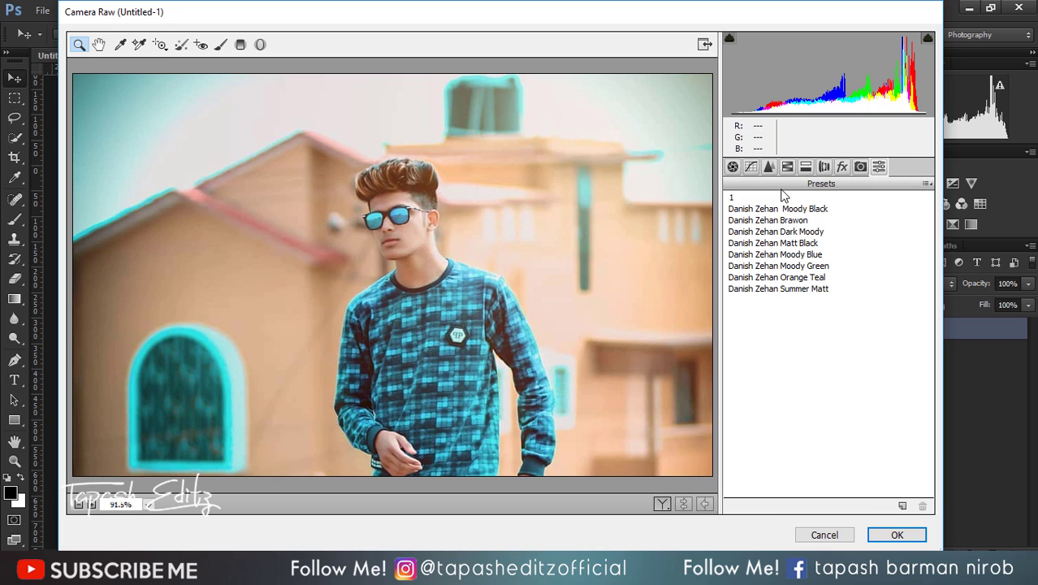
left_click(733, 199)
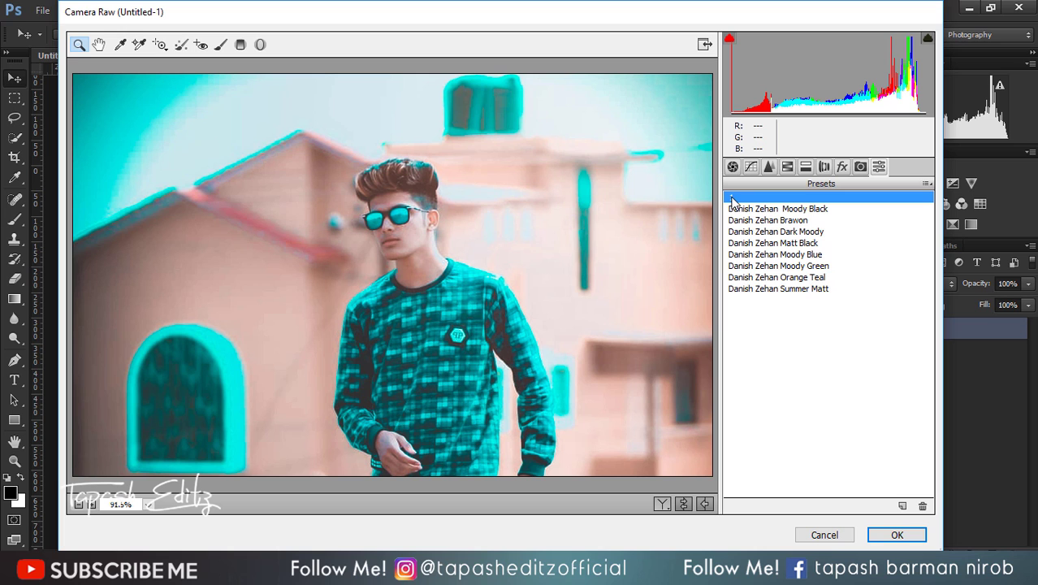
left_click(818, 536)
Open the Camera Raw filter on Layer 4 and set Temperature to -16, Tint to +7, Contrast to +18 and Highlights to +19
left_click(236, 10)
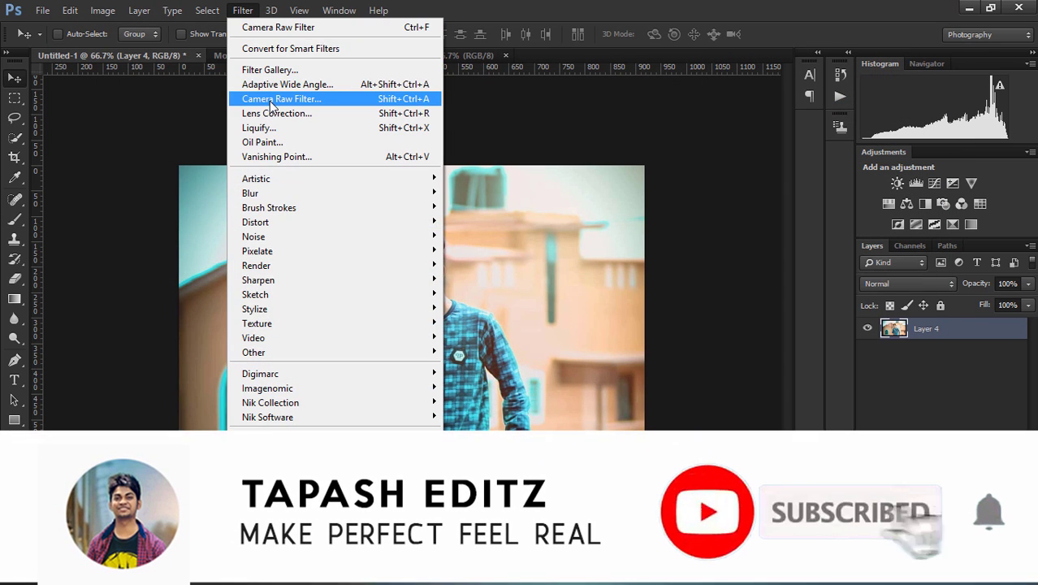
left_click(269, 99)
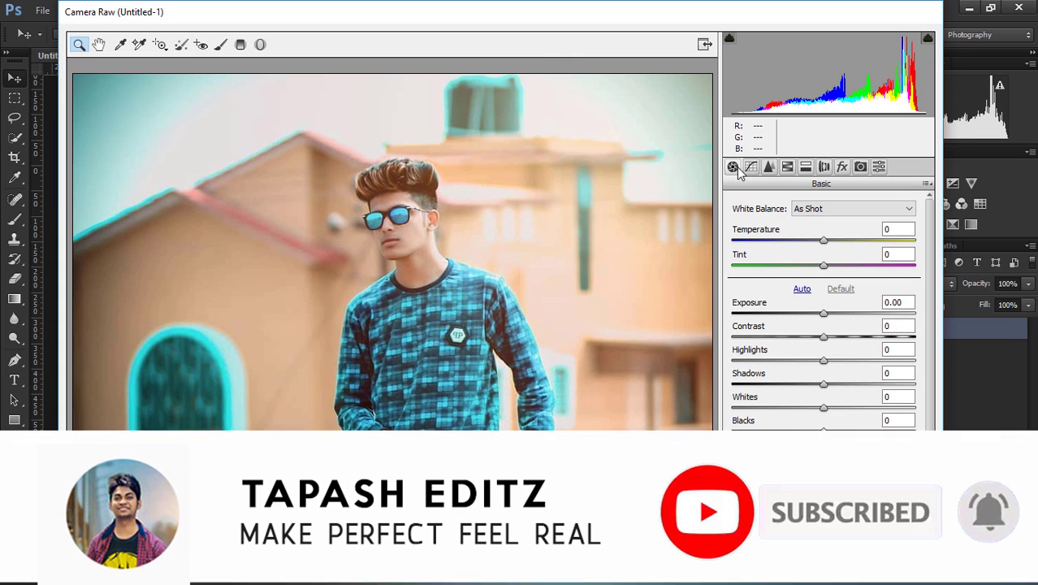
left_click_drag(824, 241, 829, 266)
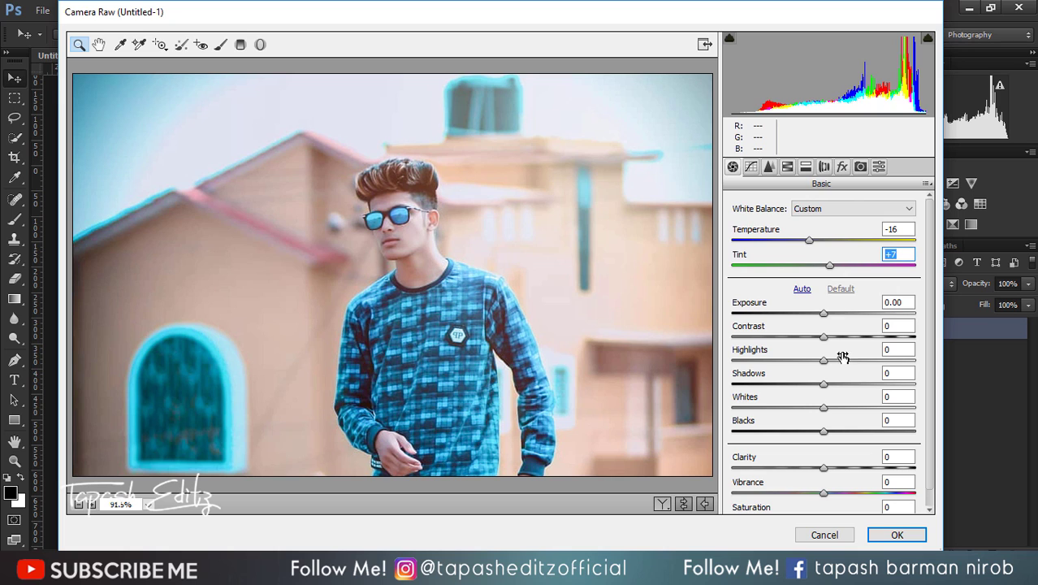
left_click_drag(825, 336, 841, 341)
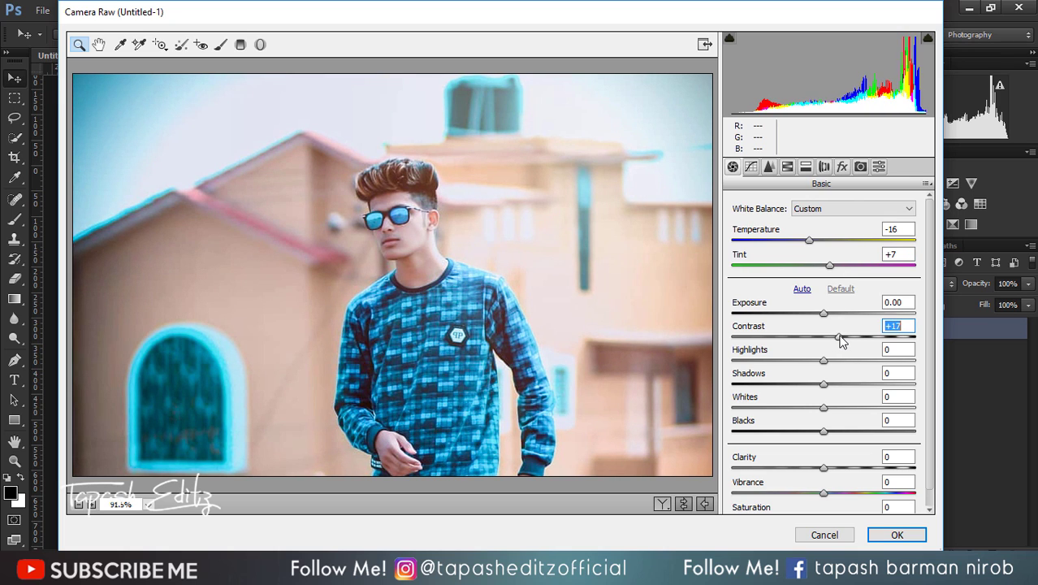
left_click_drag(841, 342, 841, 363)
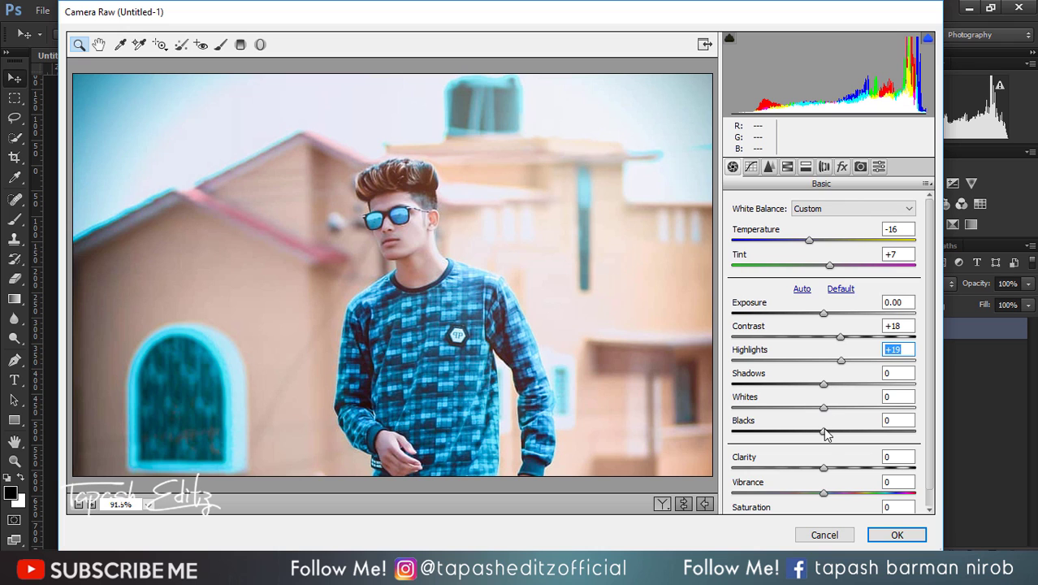
Set the basic adjustments Blacks to -63, Clarity to -17, Vibrance to +100 and Saturation to -27
left_click_drag(824, 431, 771, 430)
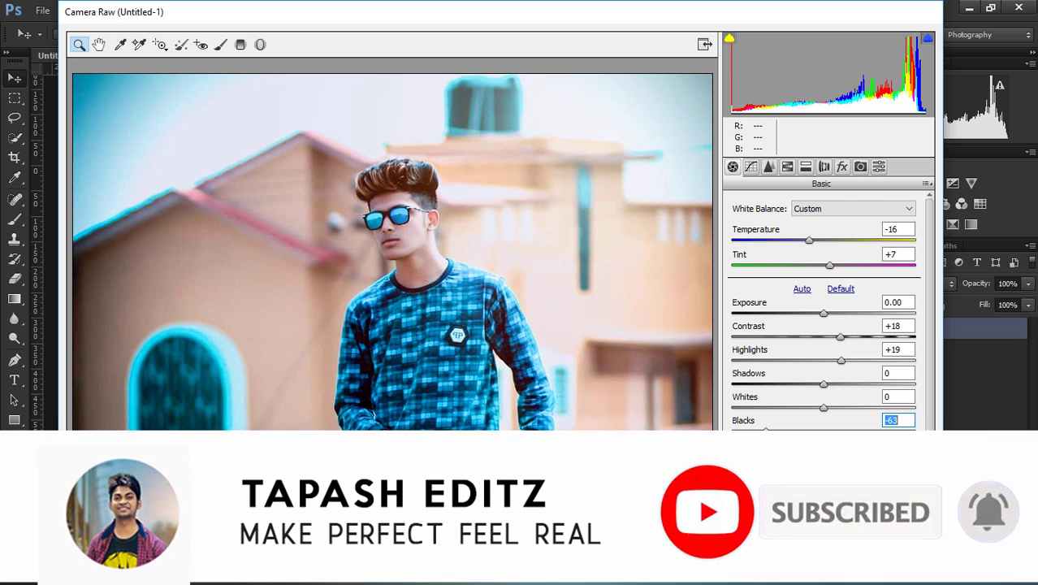
left_click_drag(824, 467, 953, 472)
scroll(828, 496, "down", 1)
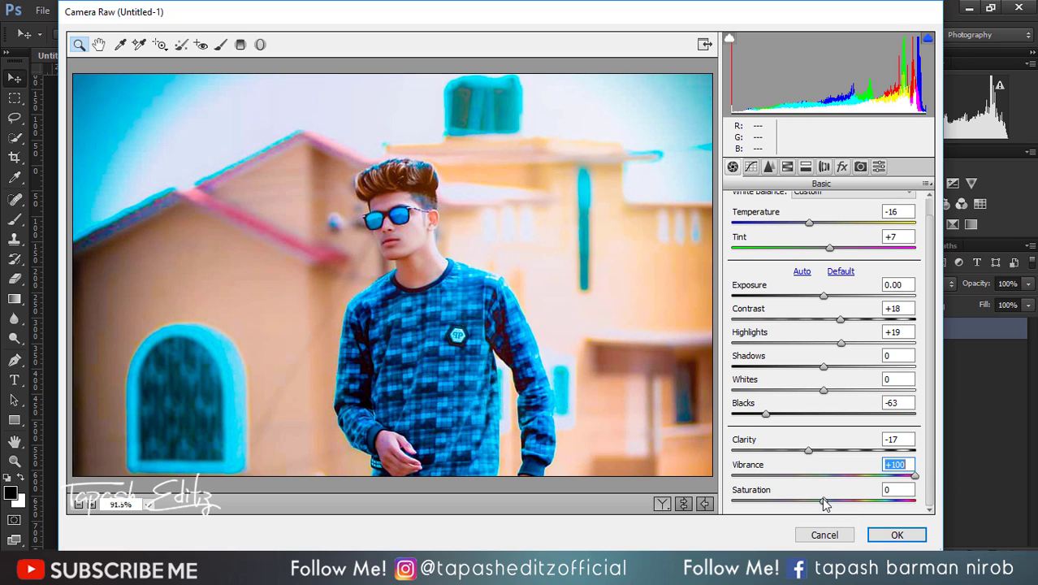
left_click_drag(822, 498, 800, 497)
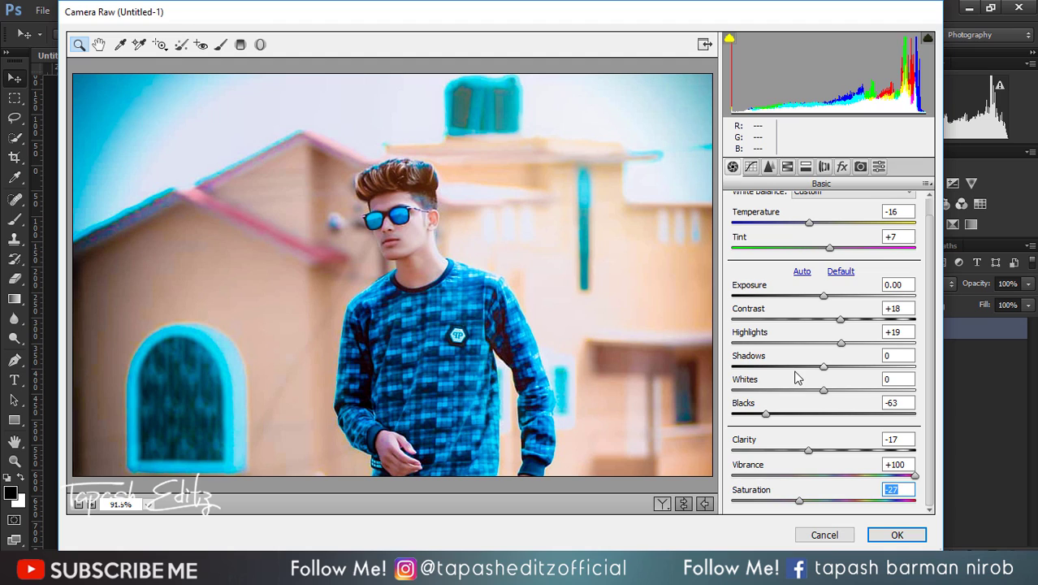
Shift the HSL hues, setting Reds to +43, Aquas to -38 and Blues to about -14
left_click(788, 167)
left_click(739, 227)
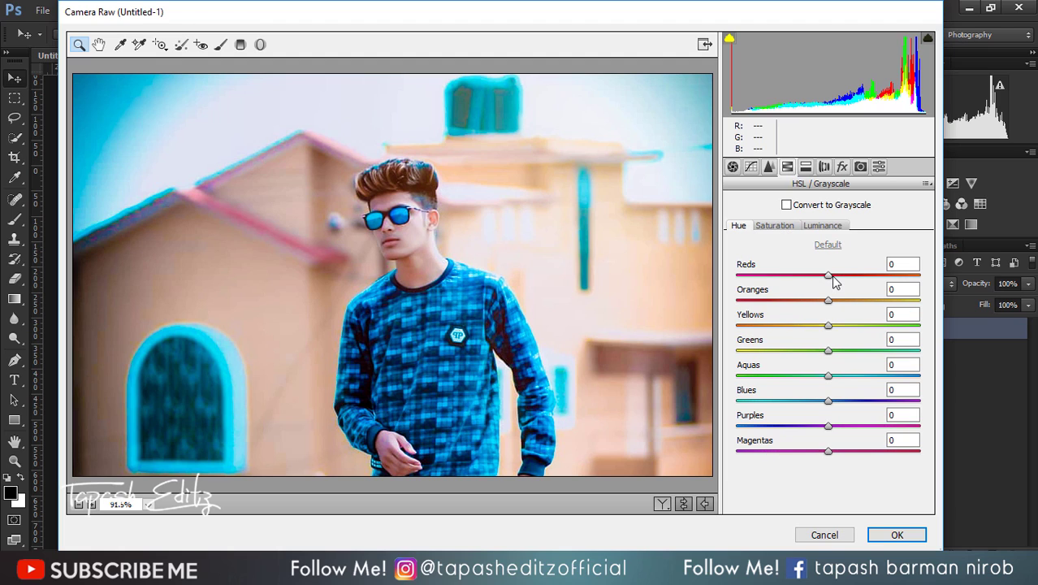
left_click_drag(831, 276, 865, 277)
left_click(830, 302)
left_click_drag(827, 375, 795, 381)
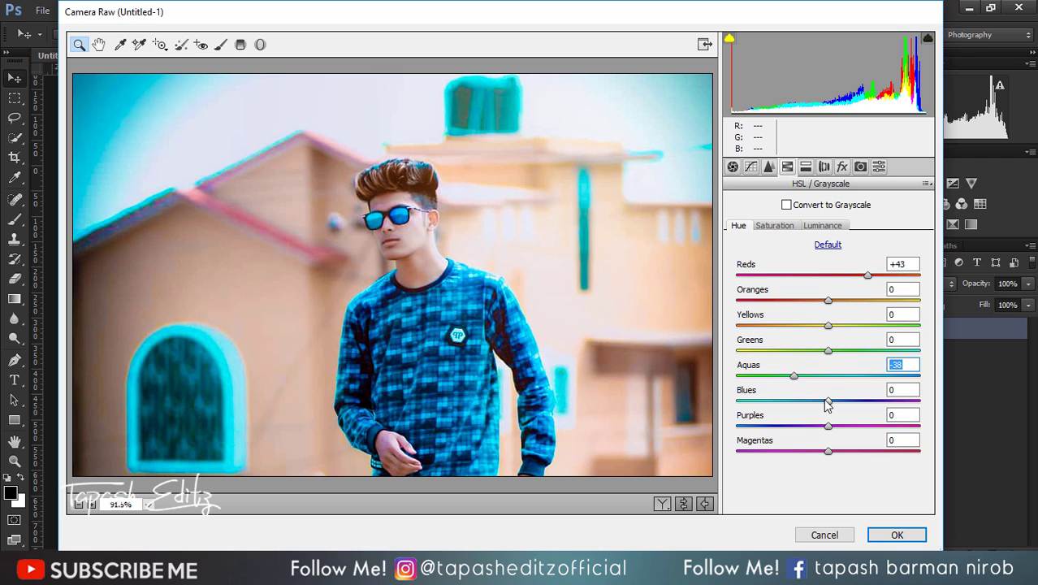
mouse_move(825, 399)
left_mouse_down()
mouse_move(808, 401)
mouse_move(817, 399)
left_mouse_up()
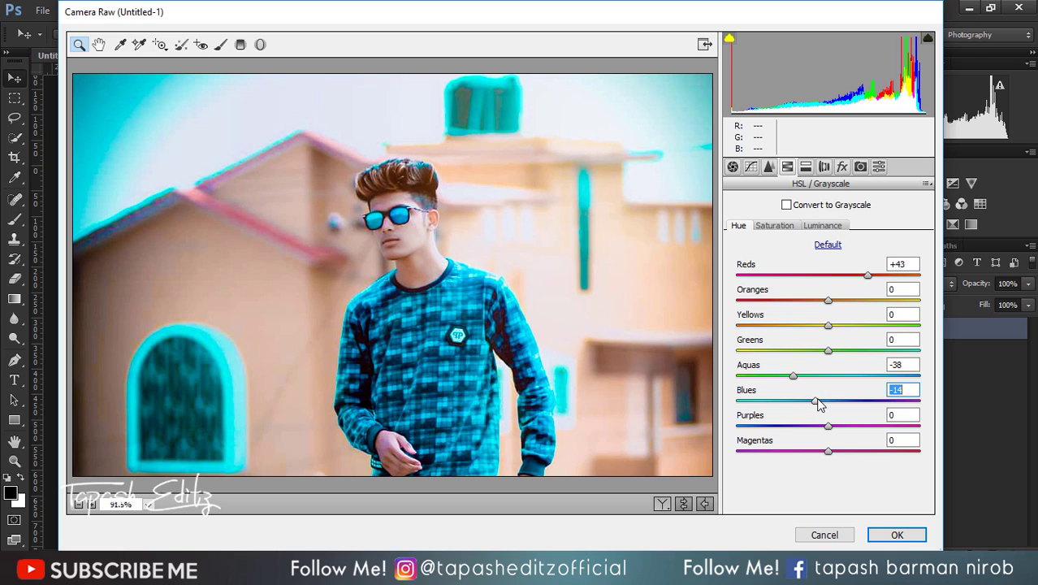
Set the HSL saturation of Reds to +100 and Yellows to -10, and the luminance of Oranges to +22
left_click(790, 227)
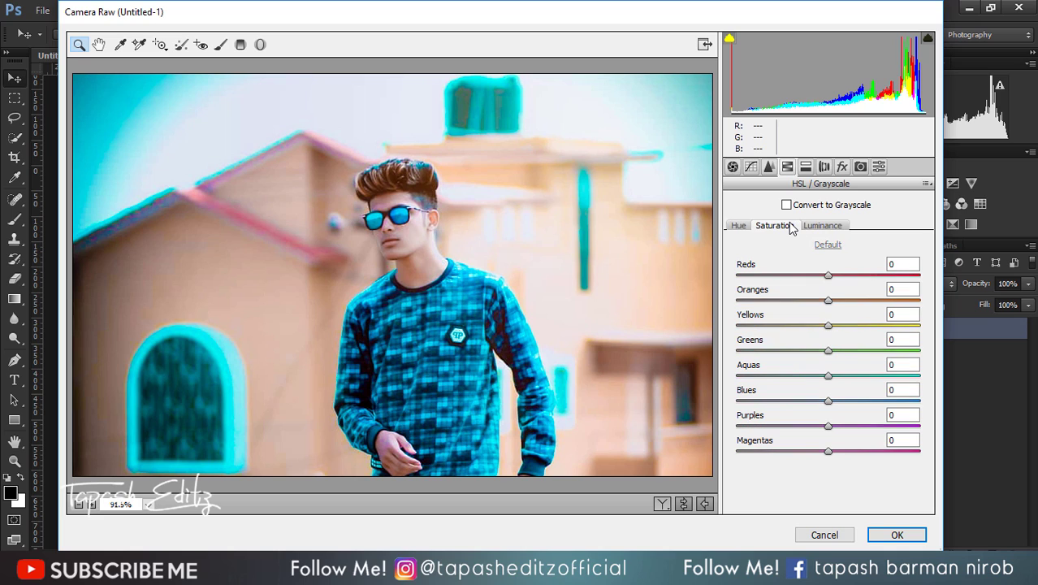
left_click_drag(827, 275, 945, 282)
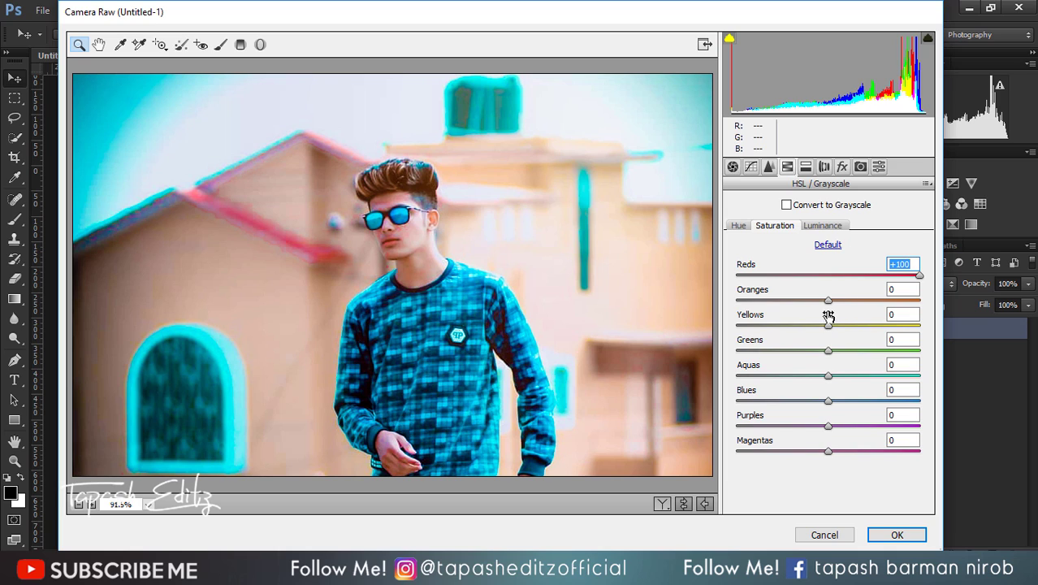
mouse_move(827, 325)
left_mouse_down()
mouse_move(804, 325)
mouse_move(821, 324)
left_mouse_up()
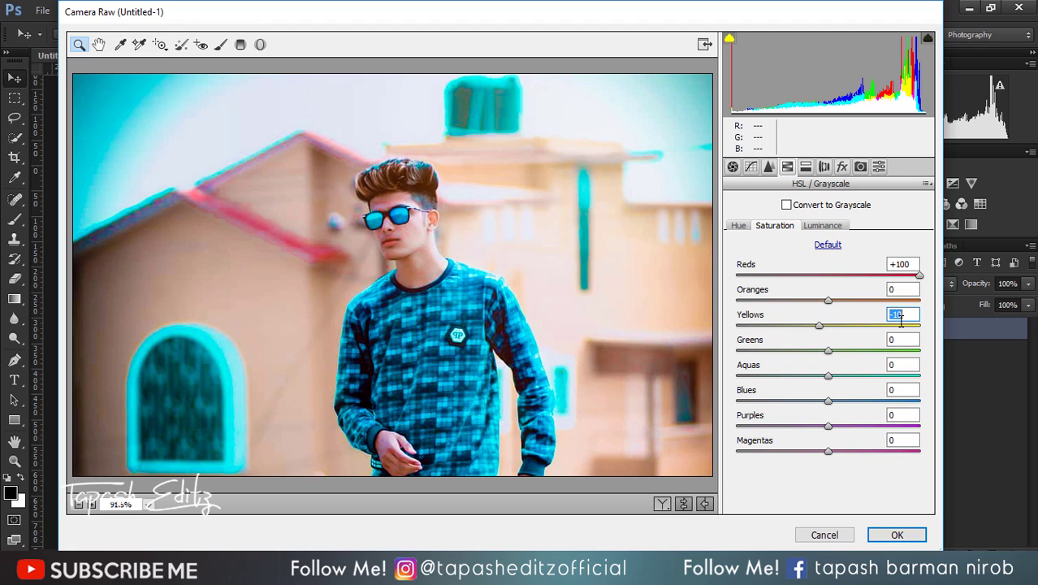
left_click(827, 227)
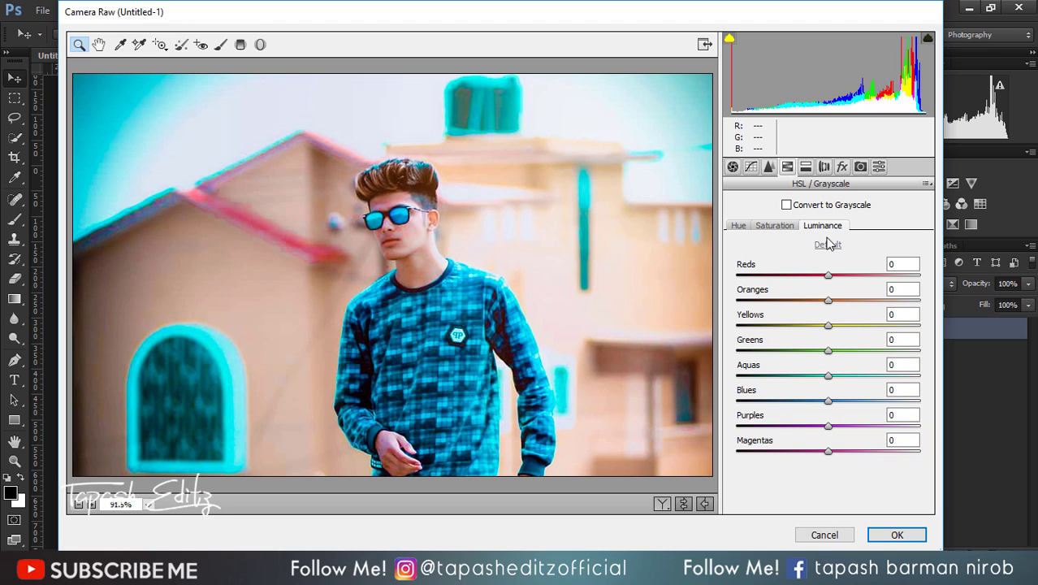
left_click_drag(827, 300, 851, 302)
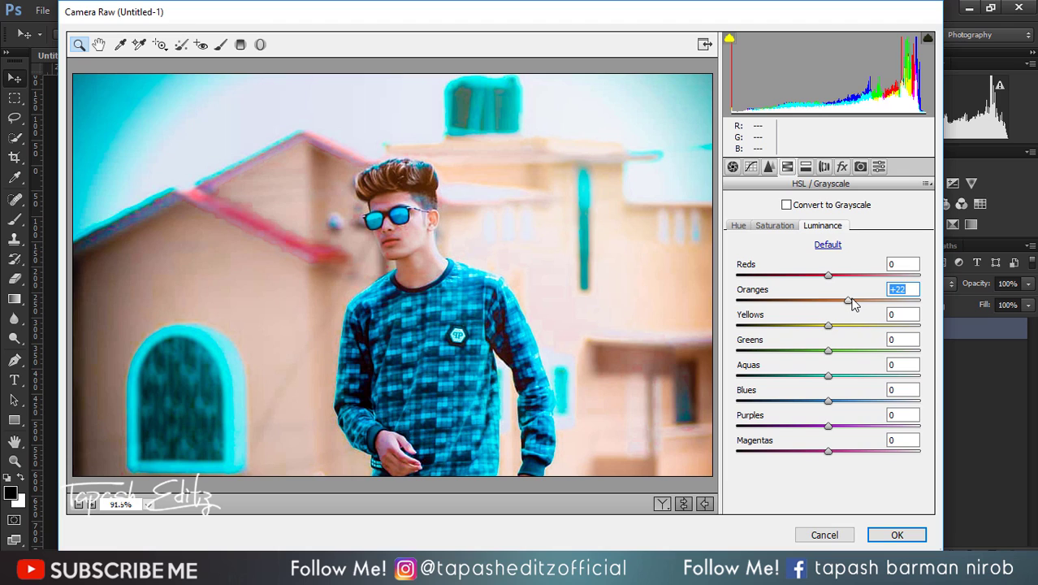
left_click(825, 168)
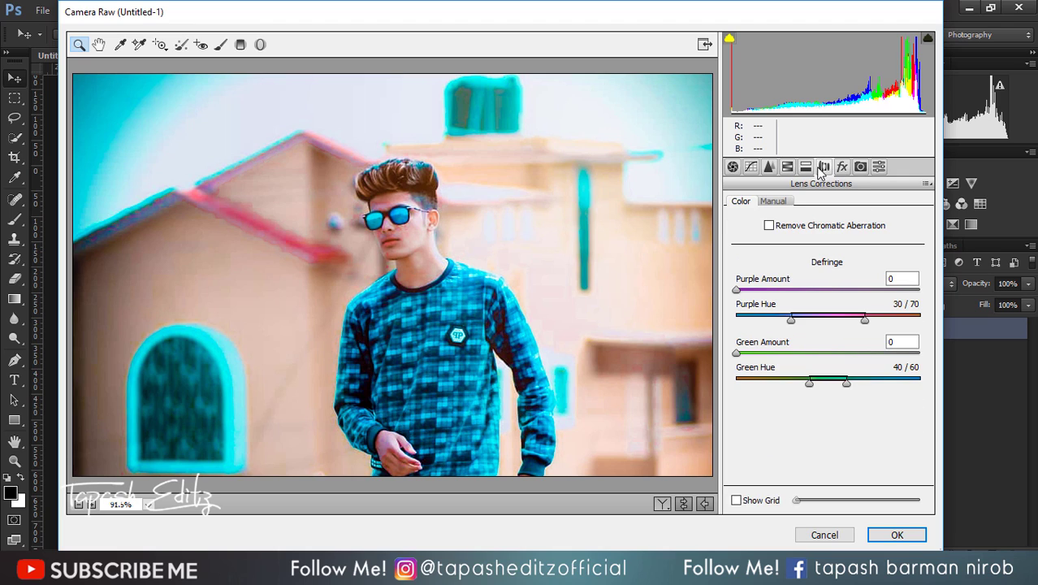
left_click(808, 168)
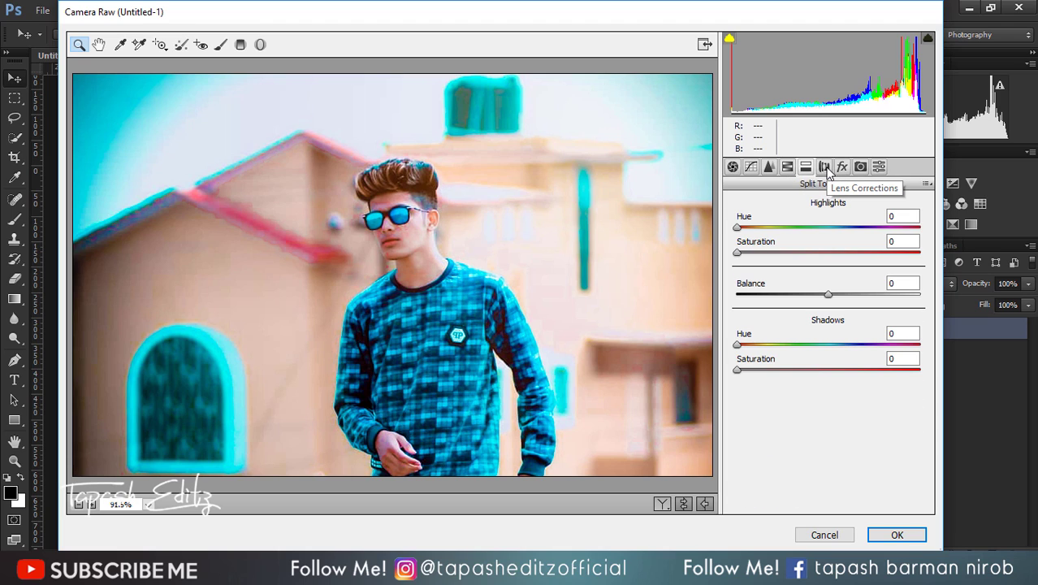
left_click(825, 168)
left_click(843, 168)
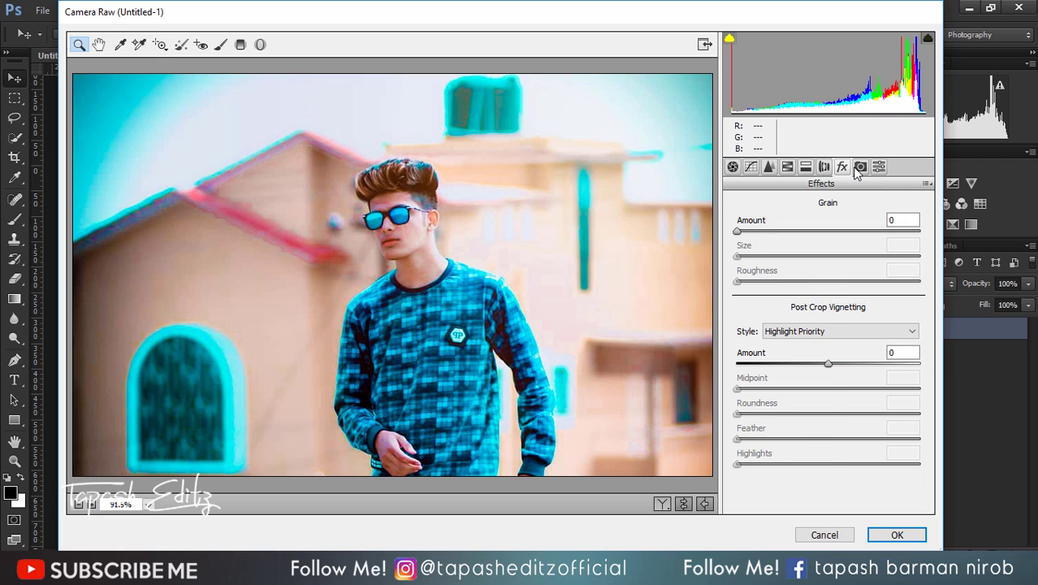
Set the camera calibration to Red Primary Hue +10 and Saturation -90, Green Primary Hue -49 and Blue Primary Hue -100
left_click(858, 168)
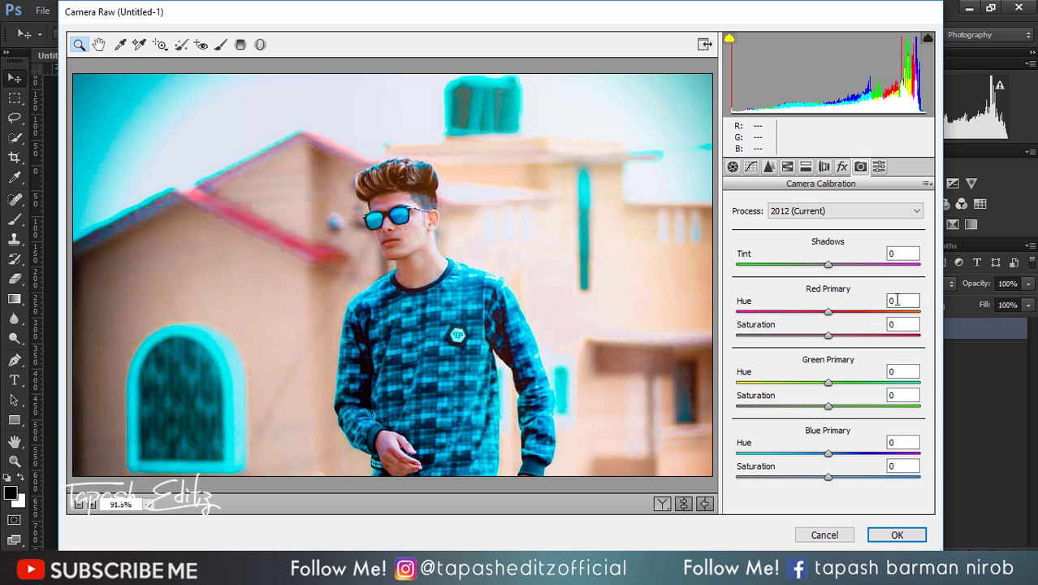
left_click(896, 300)
type("10")
left_click_drag(827, 335, 746, 340)
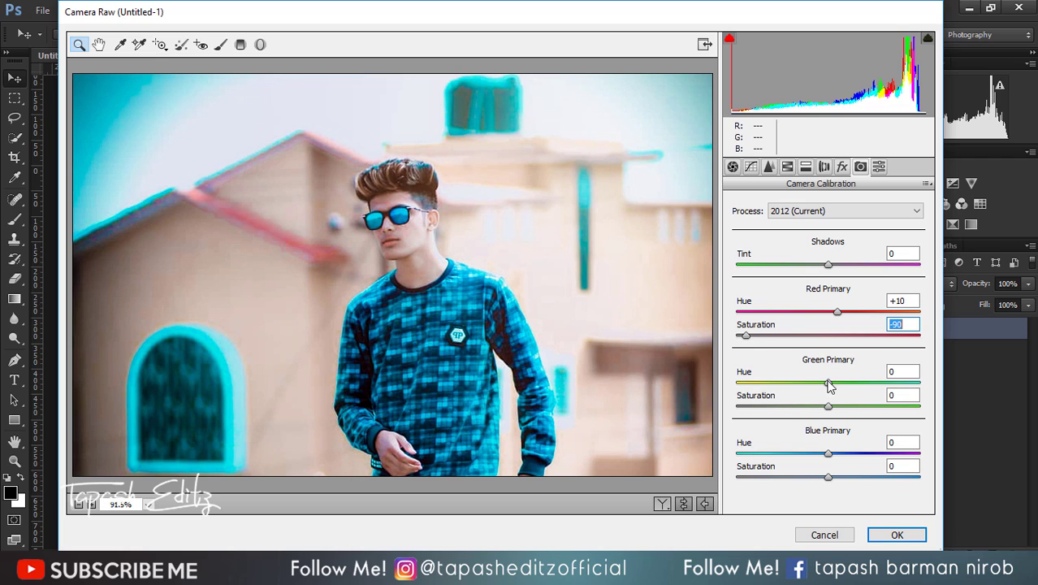
left_click_drag(828, 383, 783, 388)
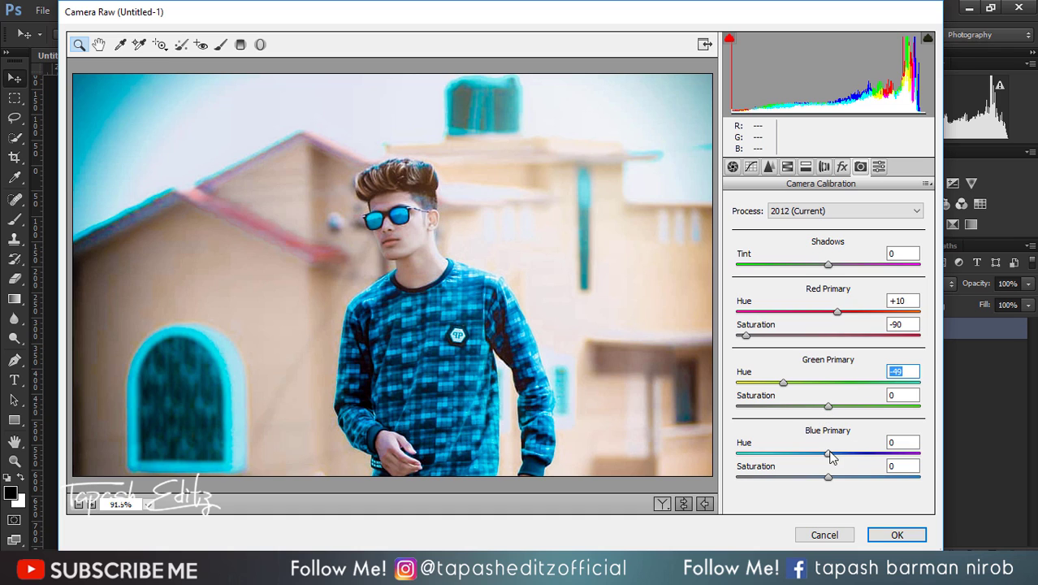
left_click_drag(828, 453, 696, 439)
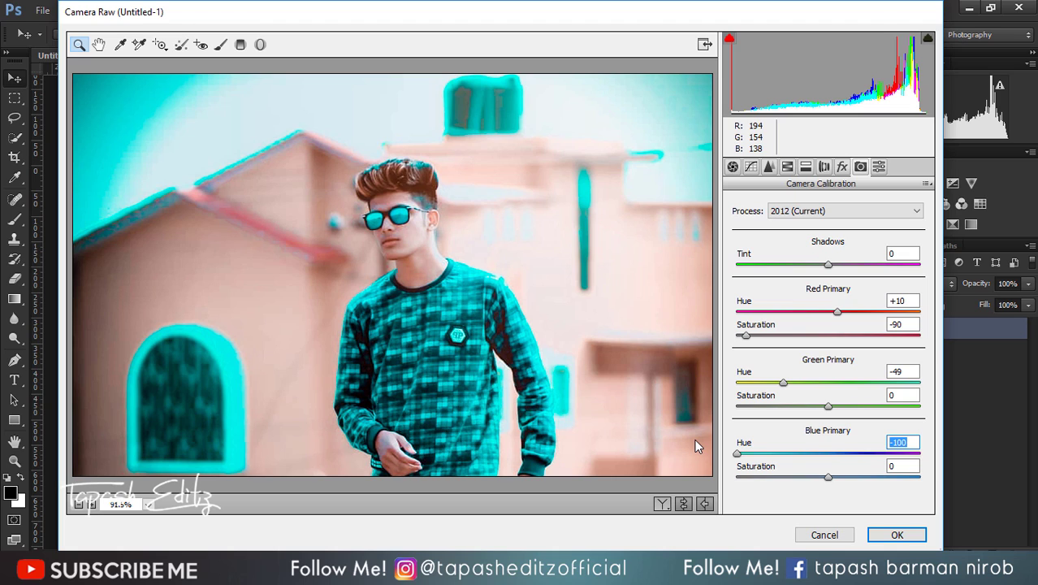
Fade the blacks on the RGB point tone curve by raising its black end to an output of about 40 and adding a shadow point
left_click(750, 167)
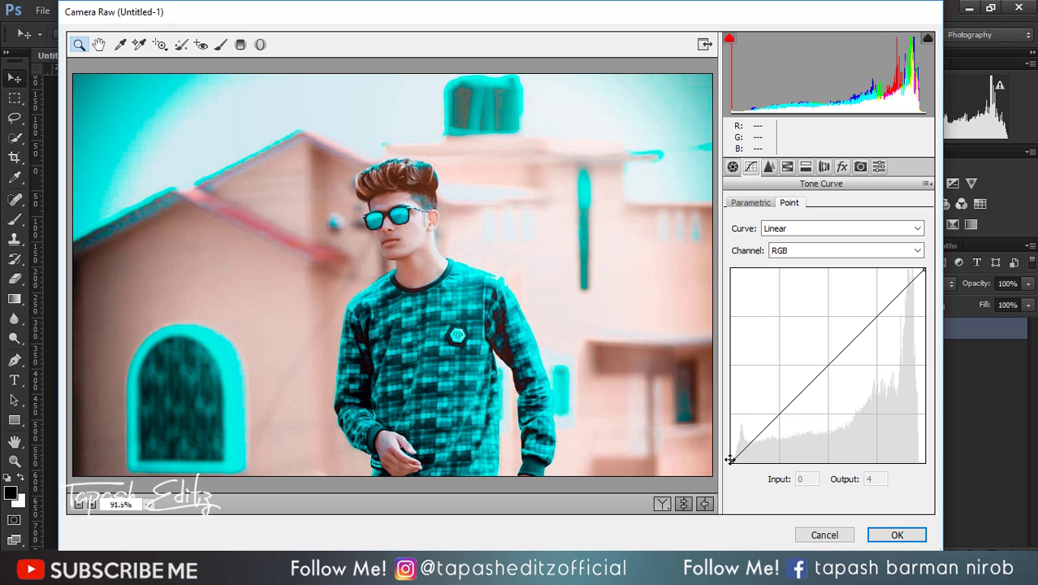
left_click_drag(732, 461, 732, 424)
left_click(748, 426)
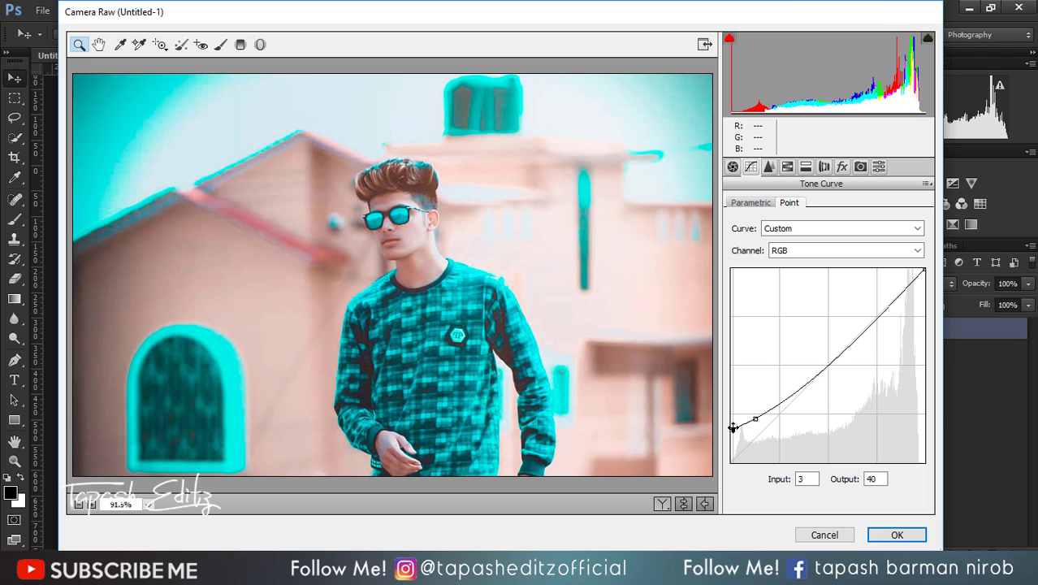
Refine the basic adjustments with Whites at +14, Blacks at -55, Contrast at +11 and Saturation at -30
left_click(731, 168)
mouse_move(825, 392)
left_mouse_down()
mouse_move(805, 392)
mouse_move(840, 391)
left_mouse_up()
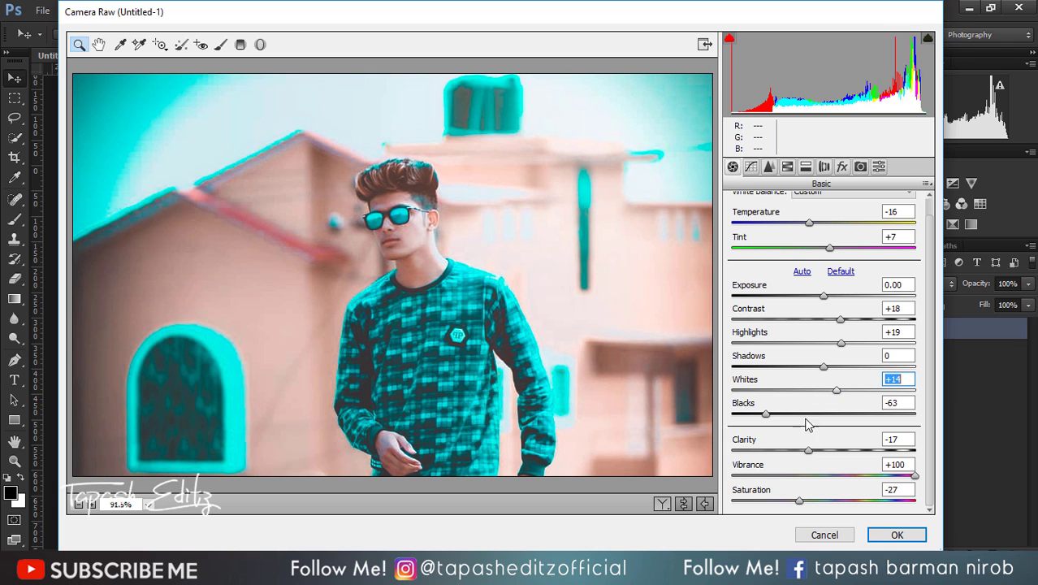
left_click_drag(766, 414, 770, 416)
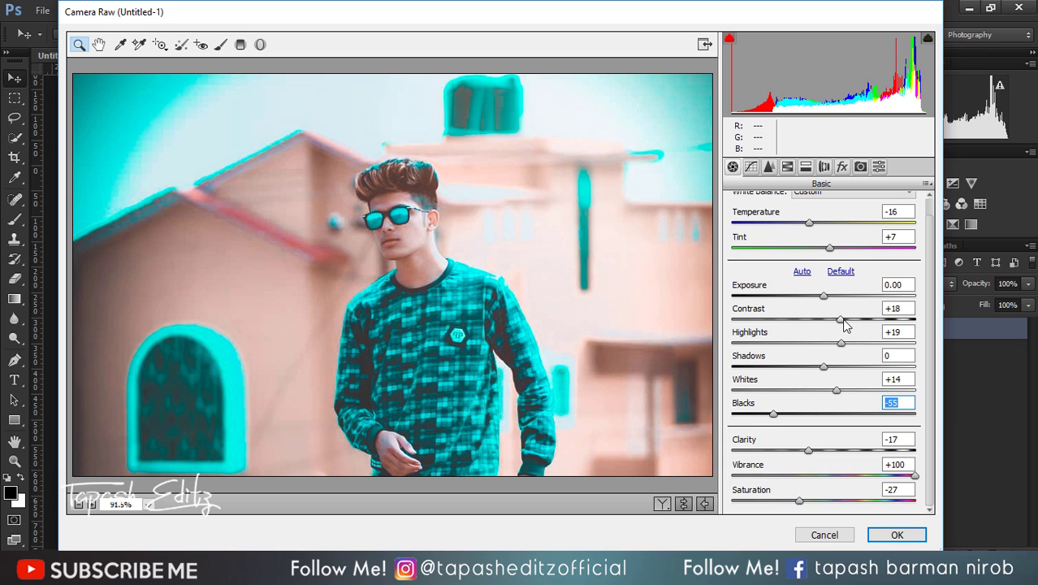
left_click_drag(841, 320, 833, 318)
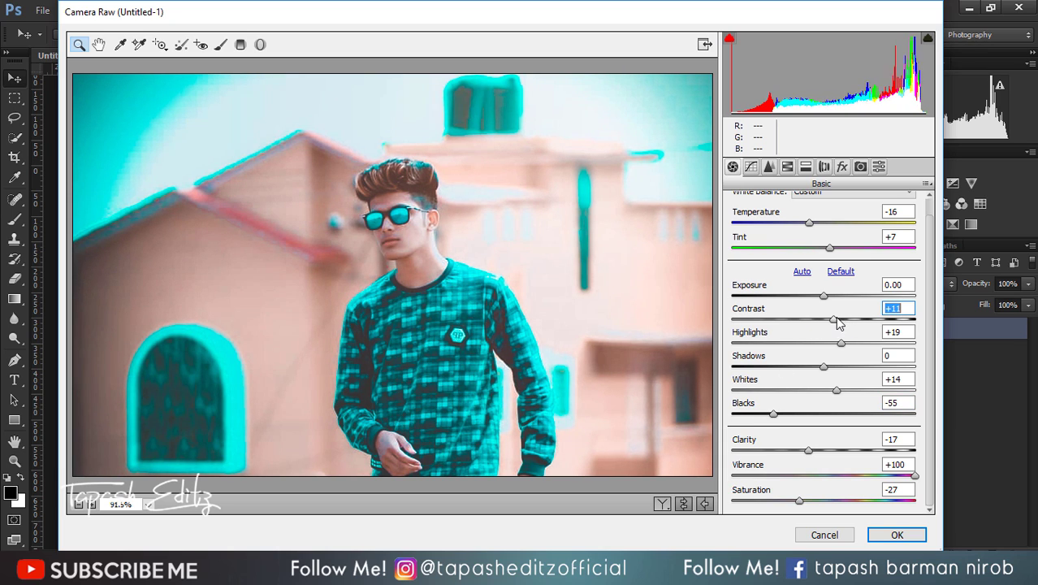
mouse_move(803, 503)
left_mouse_down()
mouse_move(789, 501)
mouse_move(800, 502)
left_mouse_up()
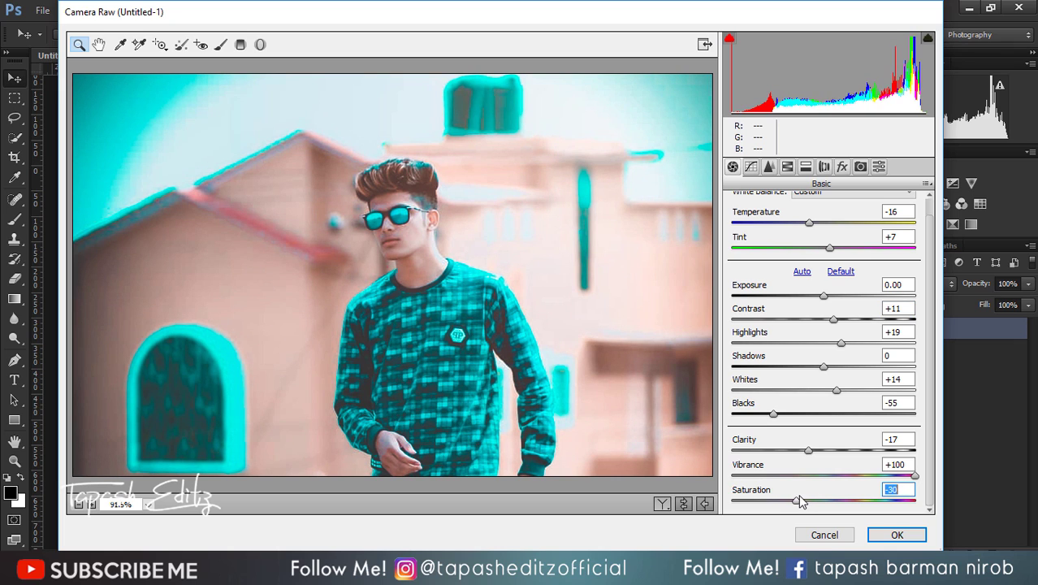
Set the Luminance noise reduction to 28 in the detail settings
left_click(787, 167)
left_click(769, 167)
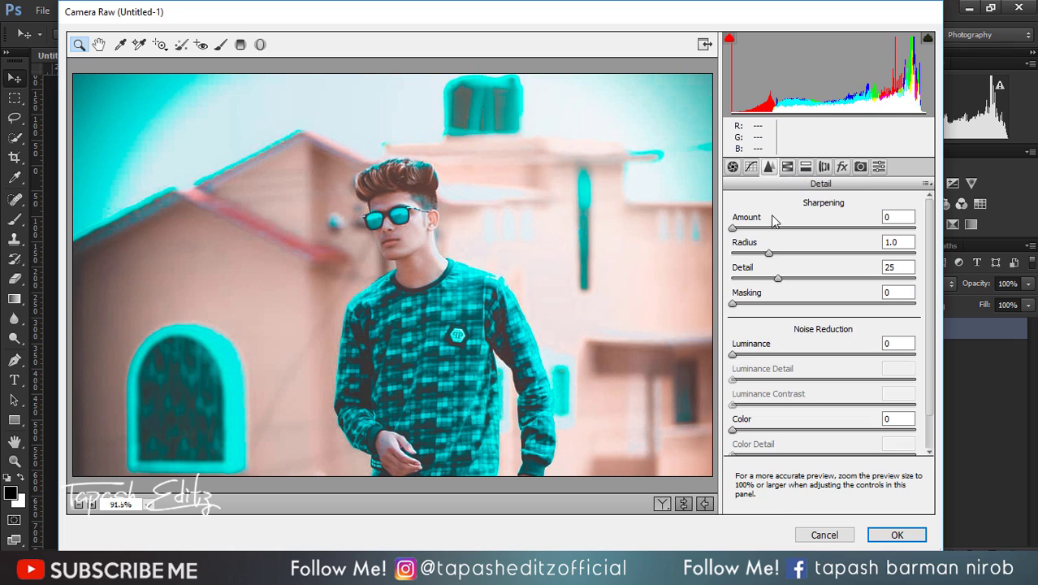
left_click_drag(754, 362, 783, 361)
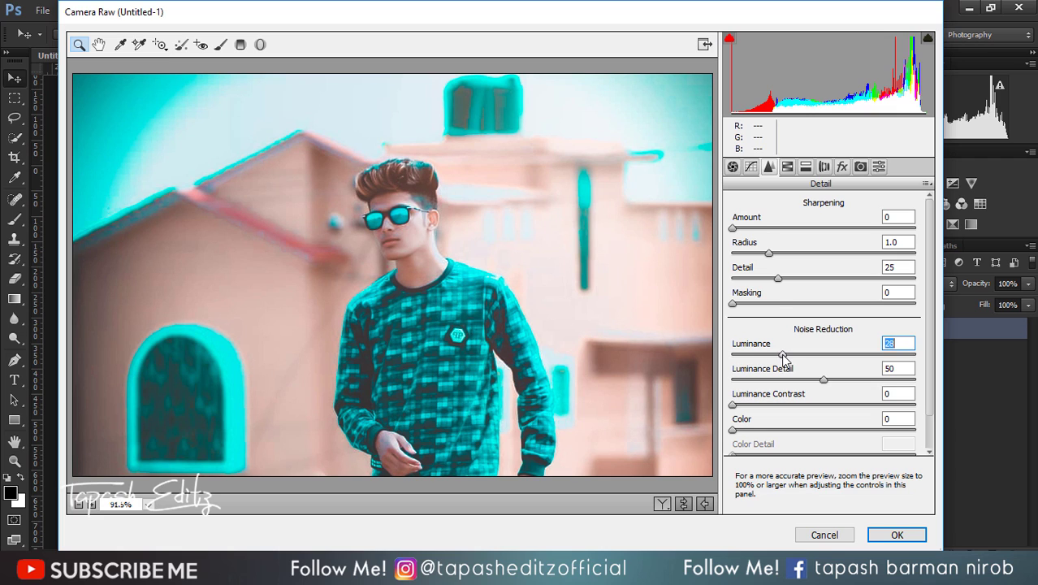
Set the Sharpening Amount to 31 and reduce the Luminance noise reduction to 5
mouse_move(765, 229)
left_mouse_down()
mouse_move(782, 235)
mouse_move(771, 234)
left_mouse_up()
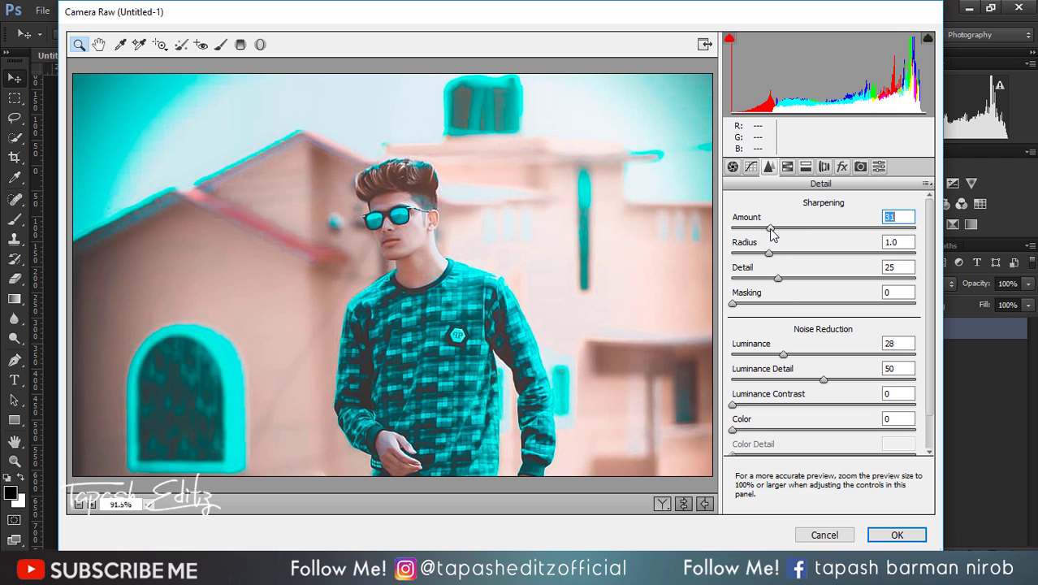
left_click_drag(773, 358, 739, 356)
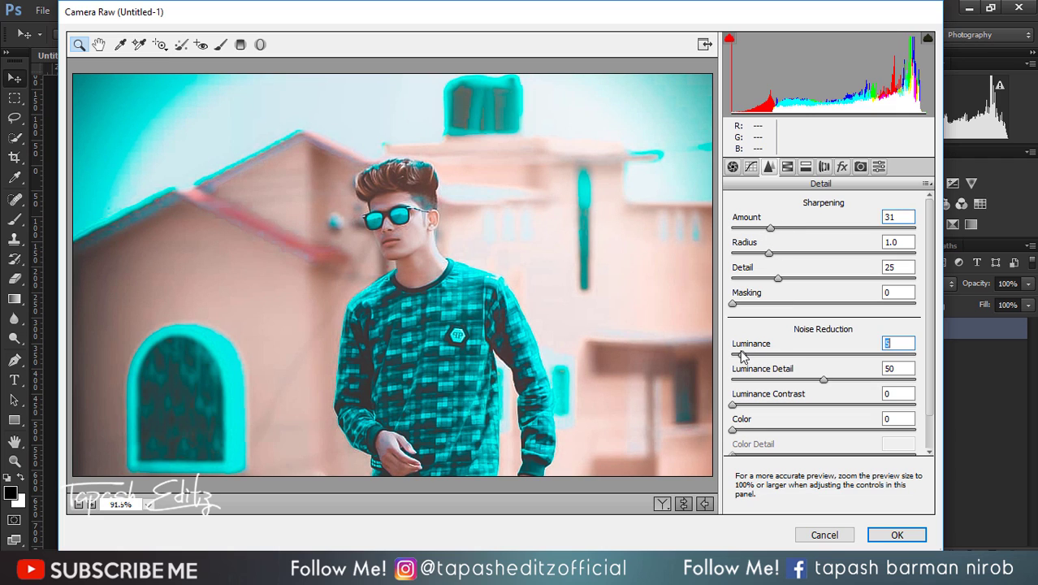
Add a post-crop vignette with an Amount of -16, leave the Grain Amount at 0, and apply the Camera Raw filter
left_click(841, 168)
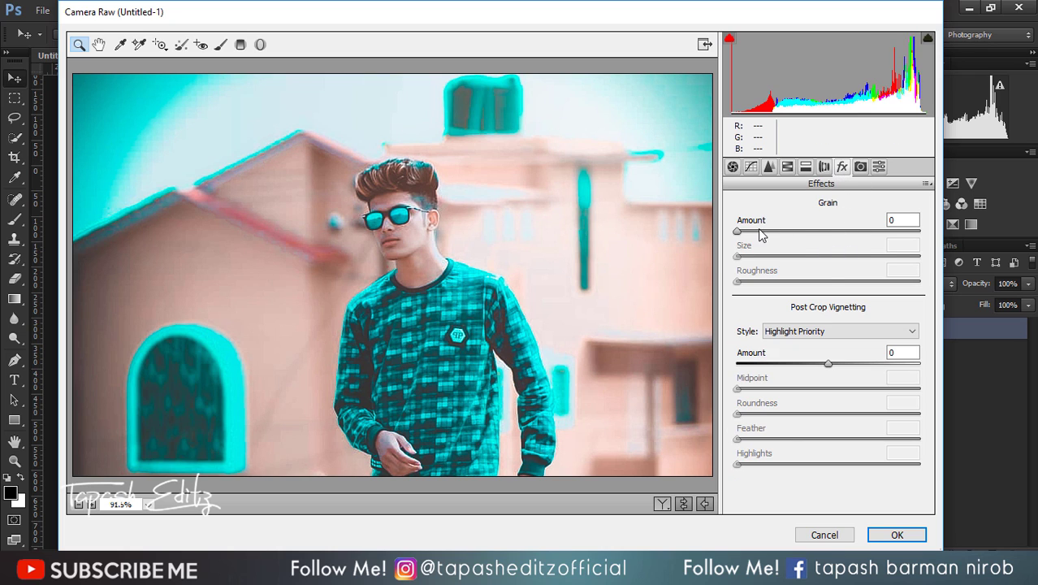
left_click_drag(760, 234, 718, 228)
left_click_drag(779, 362, 763, 361)
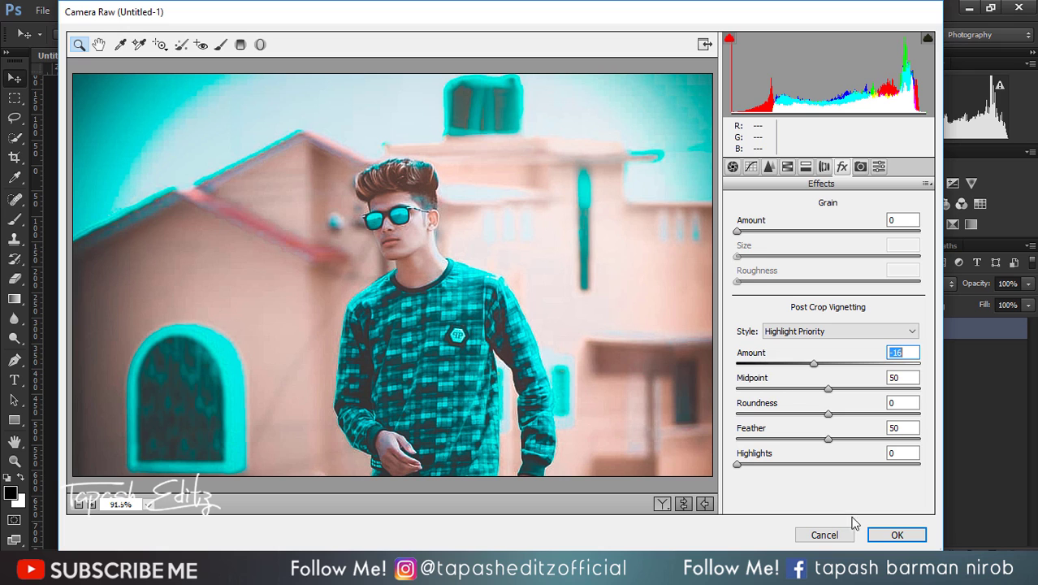
left_click(898, 534)
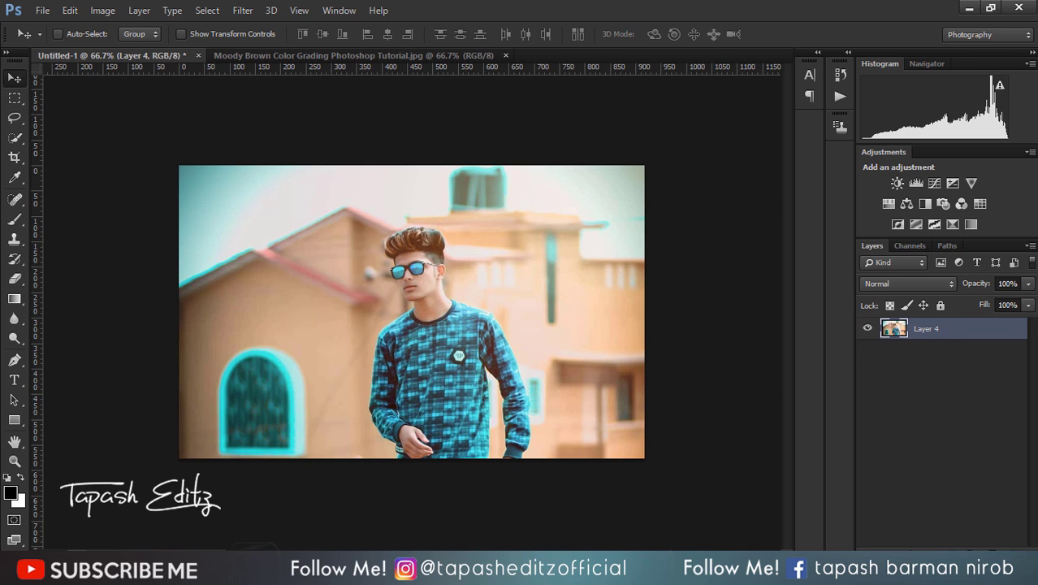
Duplicate Layer 4 and reapply the last Camera Raw filter settings to the copy
key("ctrl+j")
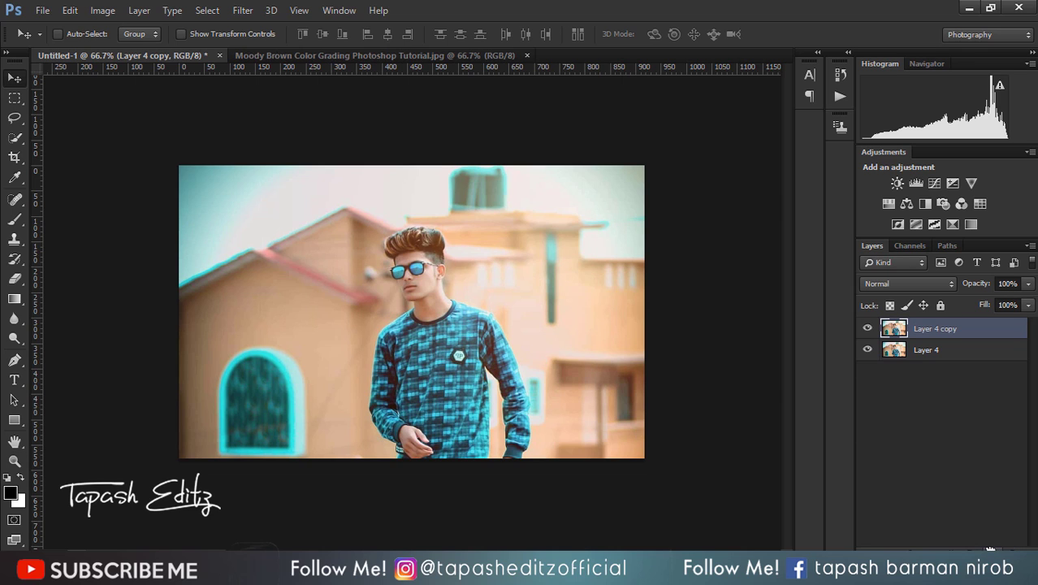
left_click(234, 10)
left_click(249, 22)
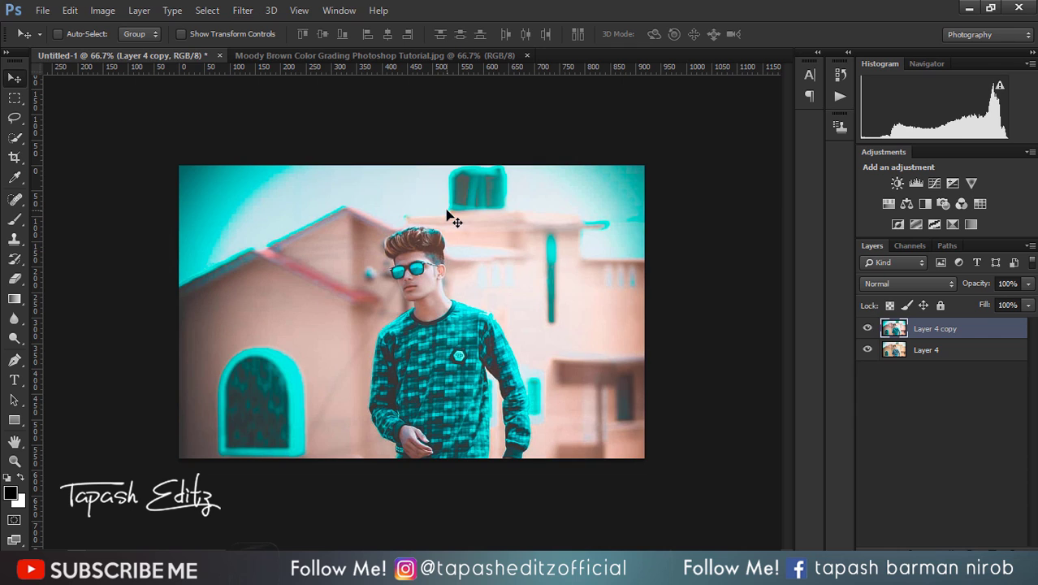
Toggle the visibility of the graded layer copy off and on to compare before and after
left_click(868, 328)
left_click(867, 328)
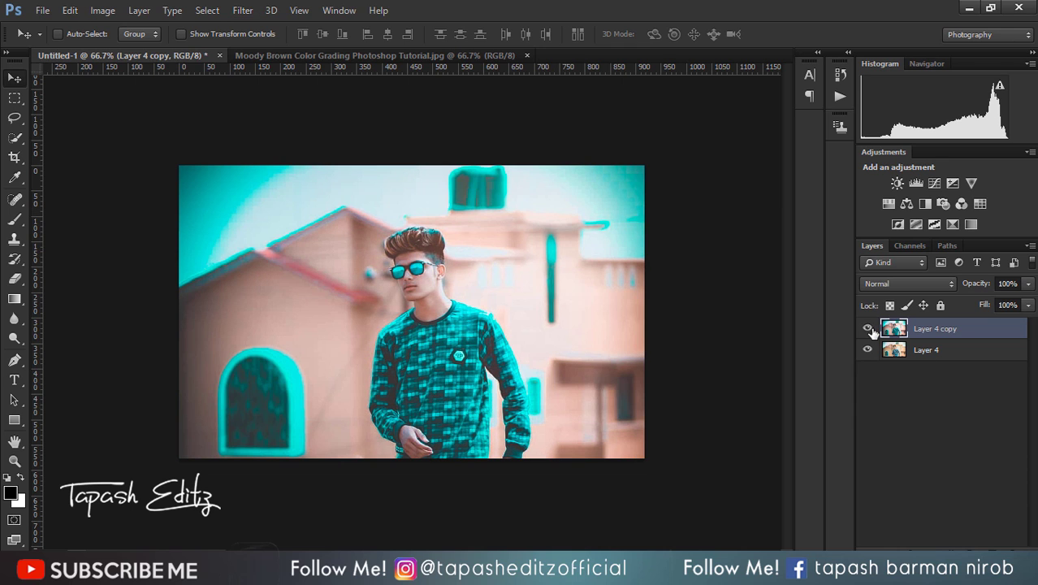